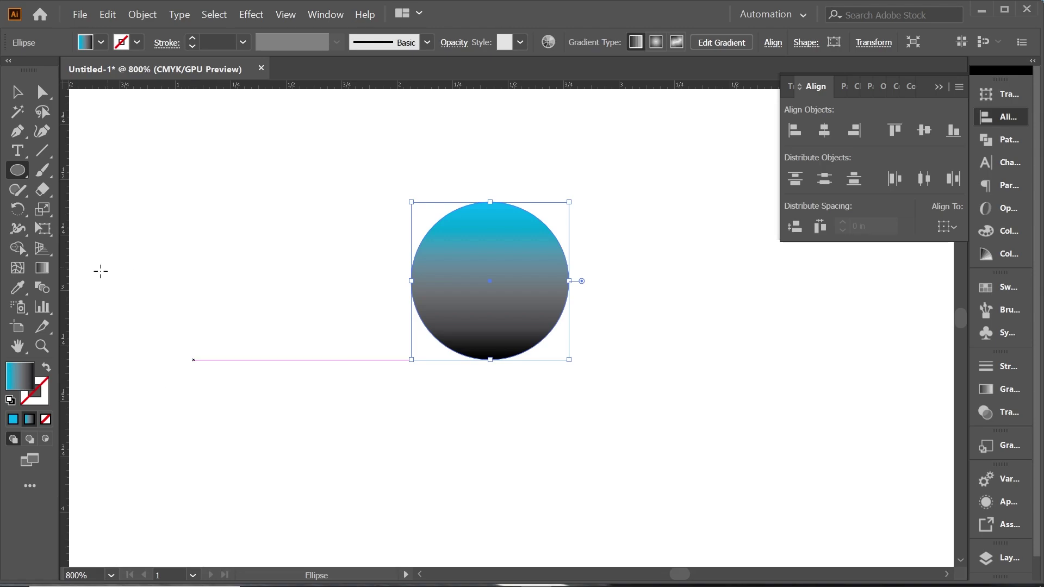
Give the circle a solid cyan fill instead of the gradient and enlarge it evenly around its centre.
{"action": "left_click", "coordinate": [12, 419]}
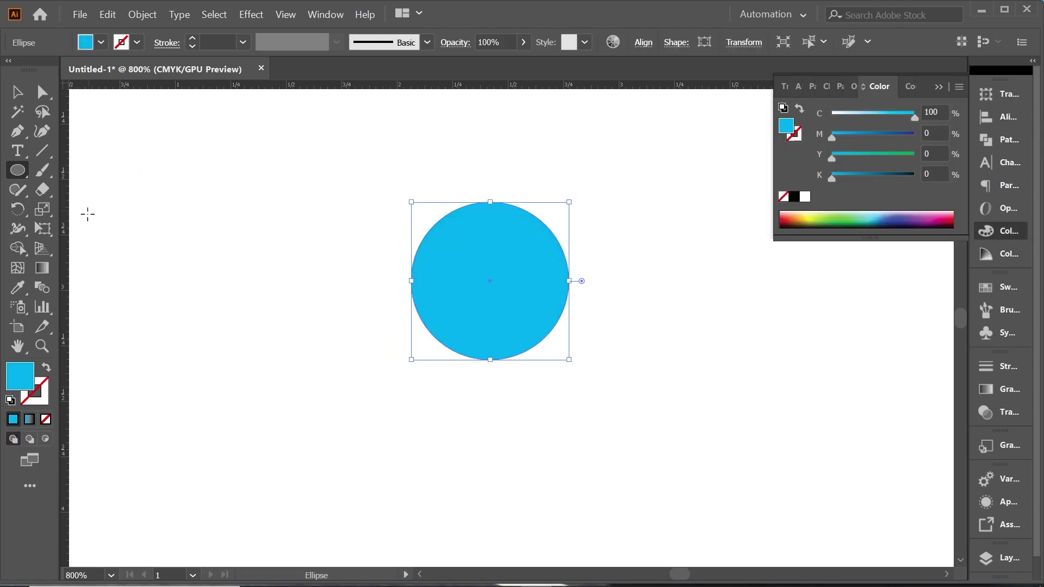
{"action": "left_click_drag", "start_coordinate": [65, 221], "coordinate": [108, 276]}
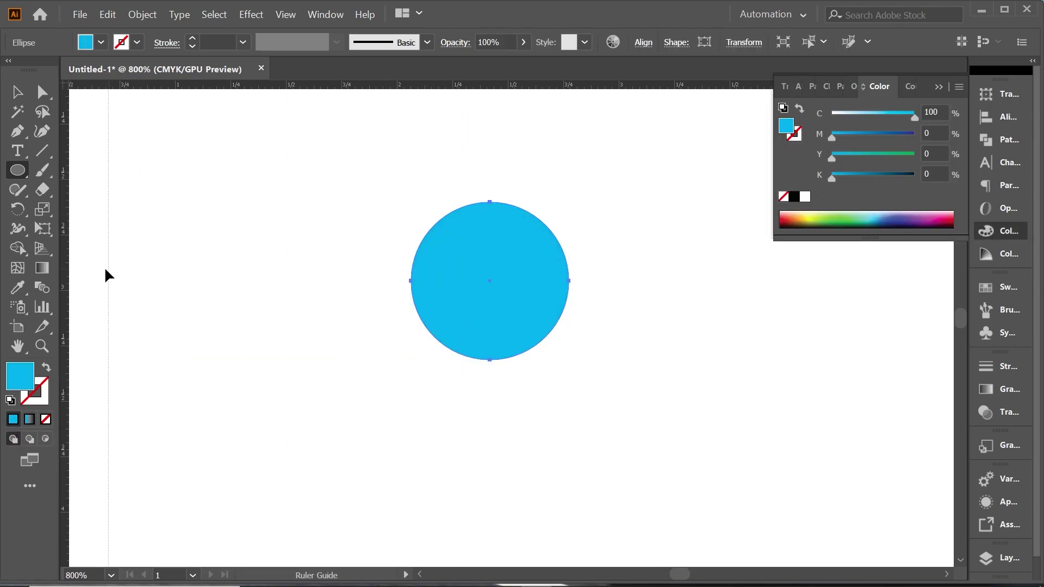
{"action": "key", "text": "ctrl+z"}
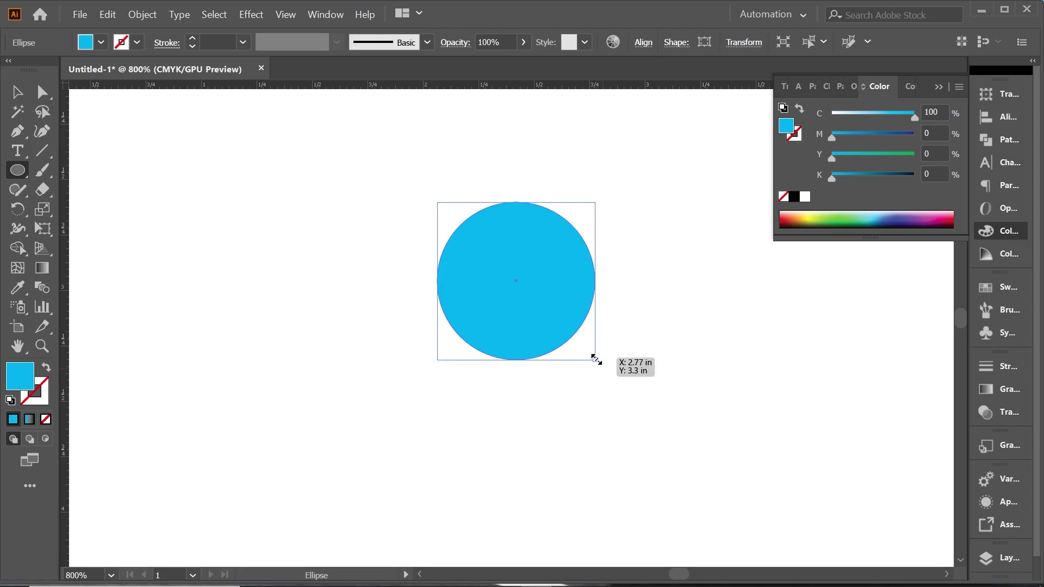
{"action": "left_click_drag", "start_coordinate": [597, 359], "coordinate": [620, 384]}
Add one vertical and one horizontal ruler guide crossing over the blue circle.
{"action": "left_click_drag", "start_coordinate": [66, 258], "coordinate": [533, 269]}
{"action": "left_click_drag", "start_coordinate": [510, 85], "coordinate": [514, 300]}
{"action": "mouse_move", "coordinate": [449, 161]}
{"action": "left_mouse_down"}
{"action": "mouse_move", "coordinate": [577, 362]}
{"action": "mouse_move", "coordinate": [562, 368]}
{"action": "left_mouse_up"}
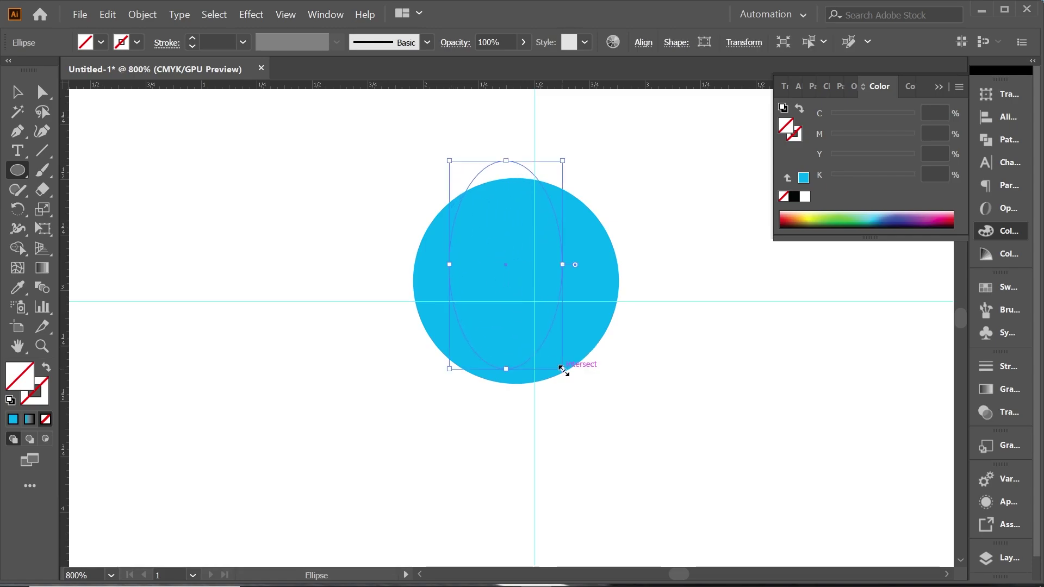
{"action": "key", "text": "ctrl+z"}
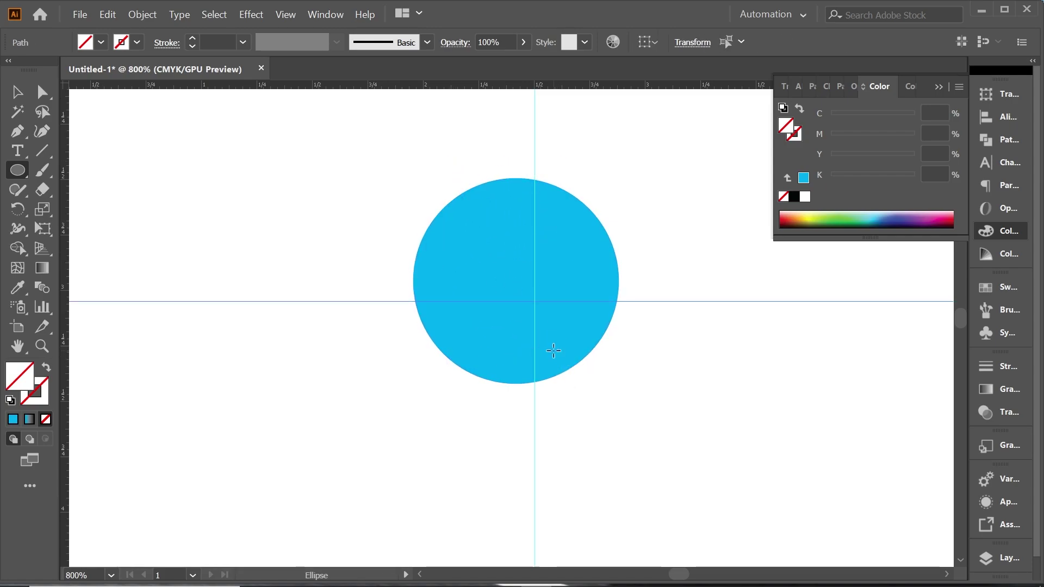
Align both guides to the circle's horizontal and vertical centre, using the circle as the key object.
{"action": "key", "text": "v"}
{"action": "left_click_drag", "start_coordinate": [385, 137], "coordinate": [608, 346]}
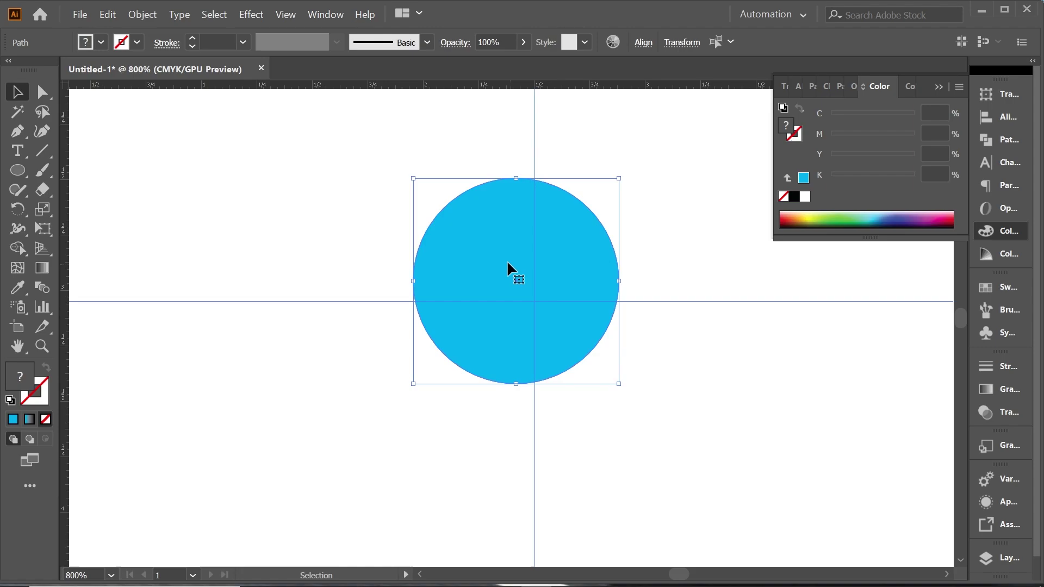
{"action": "left_click", "coordinate": [1000, 116]}
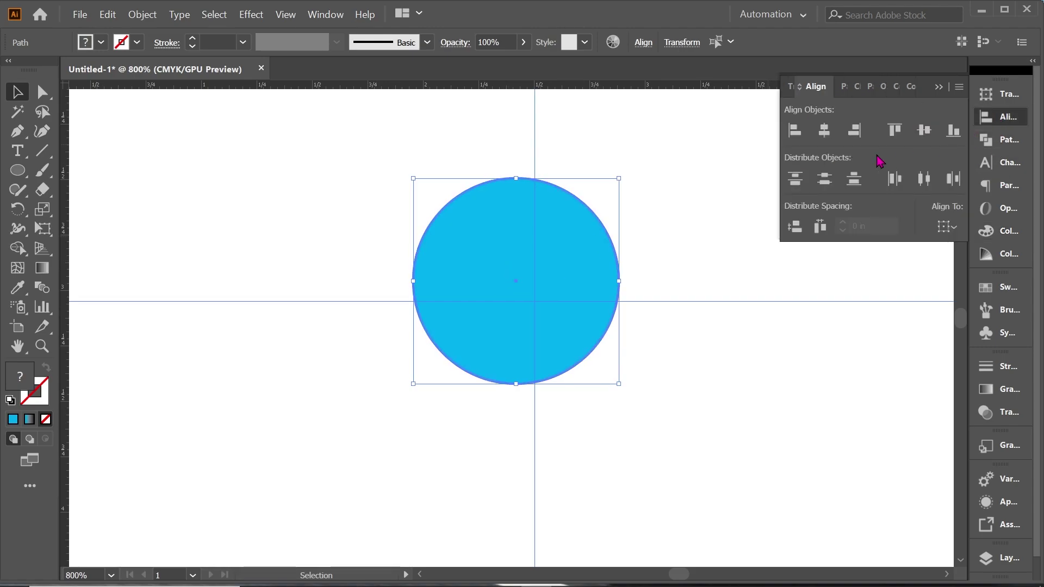
{"action": "left_click", "coordinate": [825, 133]}
{"action": "left_click", "coordinate": [924, 136]}
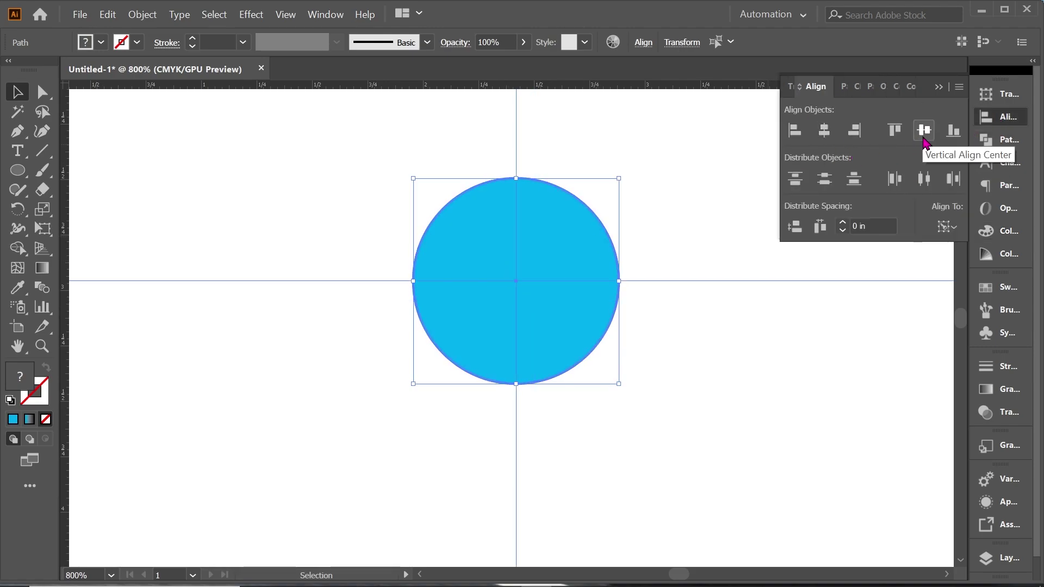
{"action": "left_click", "coordinate": [261, 200]}
Draw a narrow vertical rectangle over the circle's left part, spanning the circle's full height.
{"action": "left_click_drag", "start_coordinate": [27, 179], "coordinate": [92, 174]}
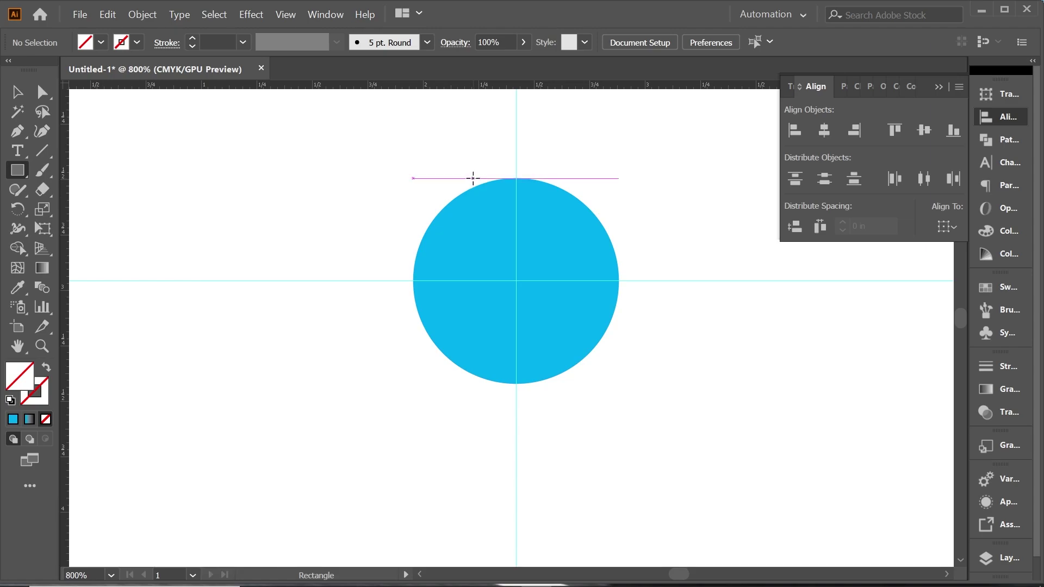
{"action": "left_click_drag", "start_coordinate": [472, 178], "coordinate": [457, 345]}
{"action": "scroll", "coordinate": [443, 378], "scroll_direction": "down", "scroll_amount": 3}
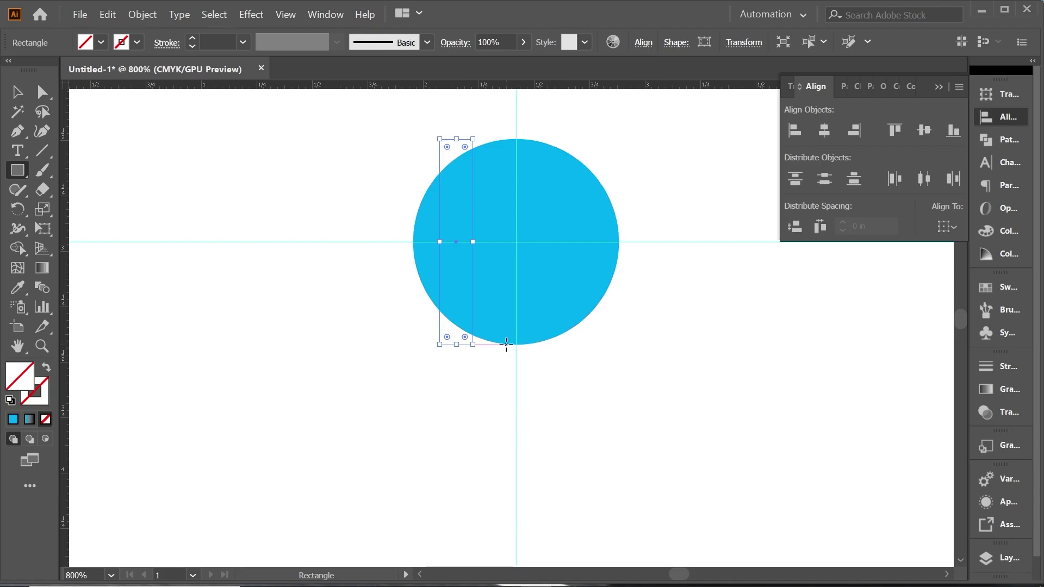
{"action": "left_click_drag", "start_coordinate": [513, 344], "coordinate": [559, 352]}
{"action": "key", "text": "ctrl+z"}
{"action": "key", "text": "v"}
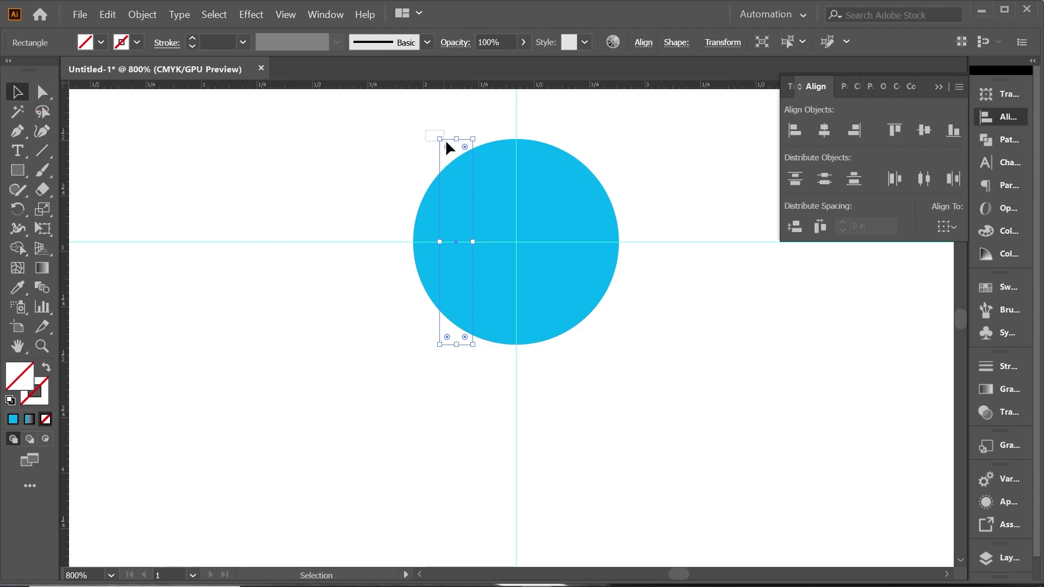
Fill the narrow rectangle with green and deselect it.
{"action": "left_click", "coordinate": [100, 42]}
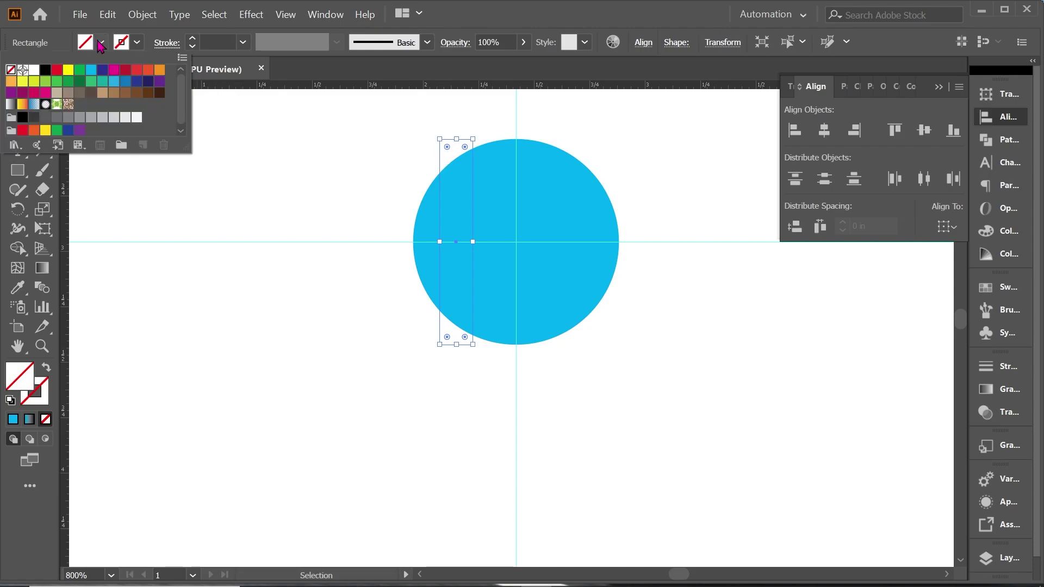
{"action": "left_click", "coordinate": [79, 70]}
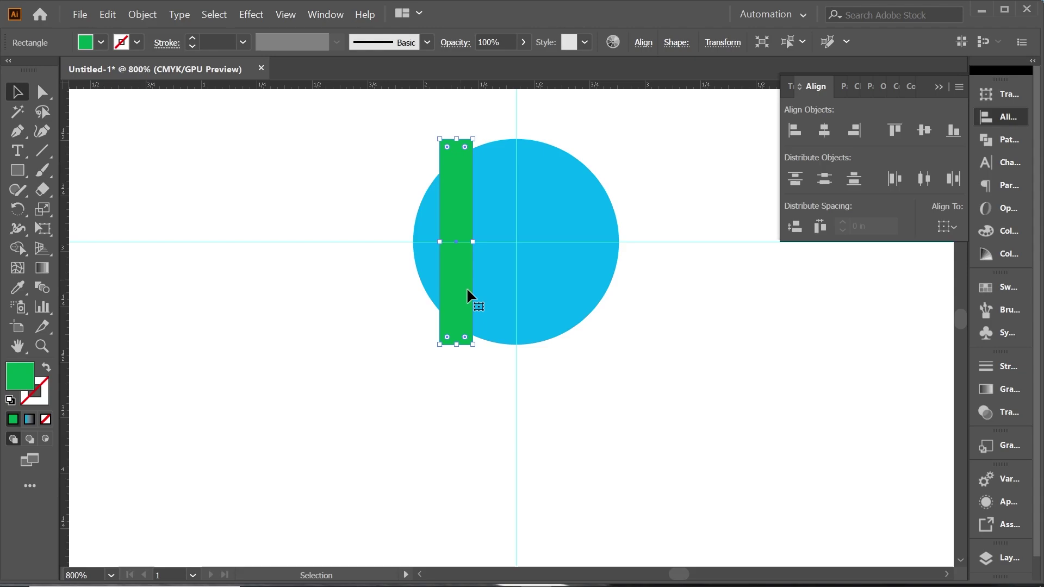
{"action": "left_click_drag", "start_coordinate": [456, 344], "coordinate": [463, 345]}
{"action": "left_click", "coordinate": [463, 351]}
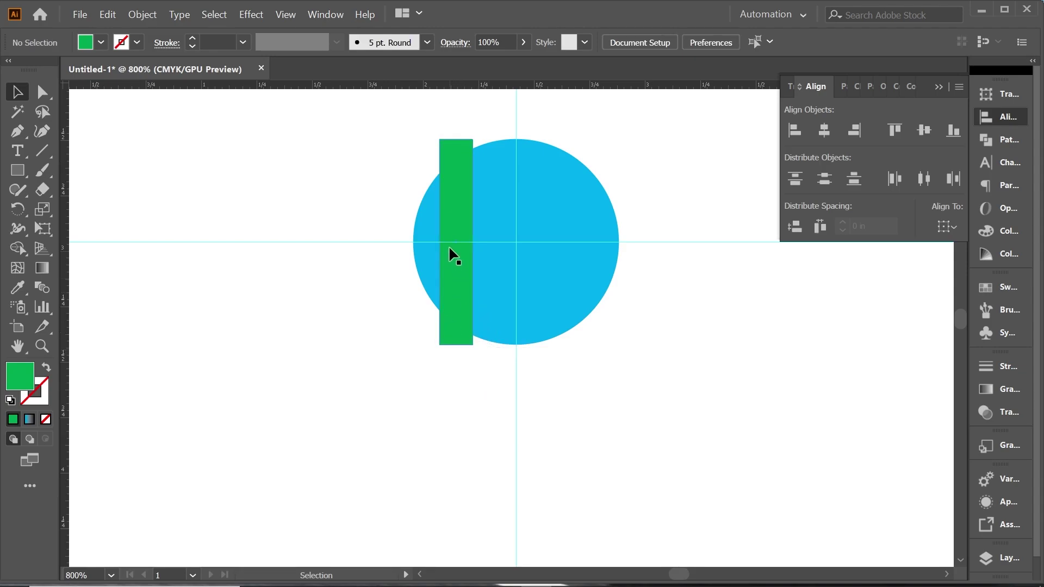
Centre the green rectangle horizontally on the circle, using the circle as the key object.
{"action": "key", "text": "ctrl+a"}
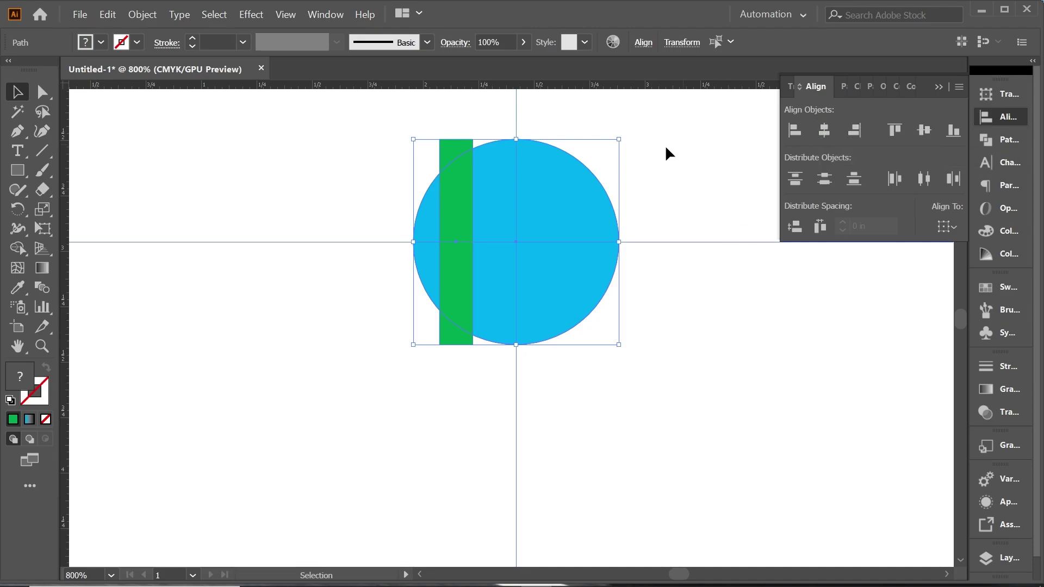
{"action": "left_click", "coordinate": [592, 183]}
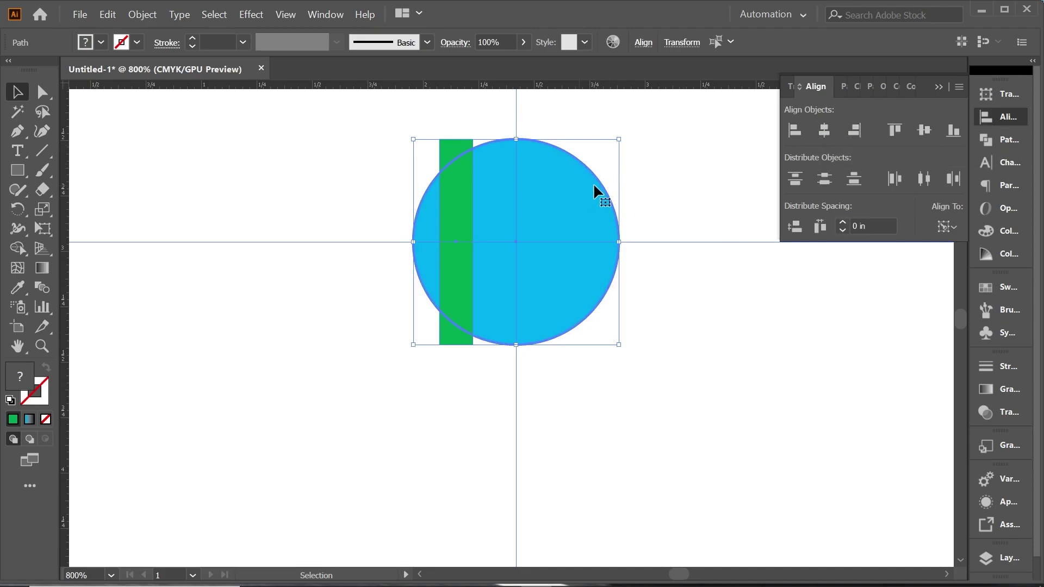
{"action": "left_click", "coordinate": [825, 134]}
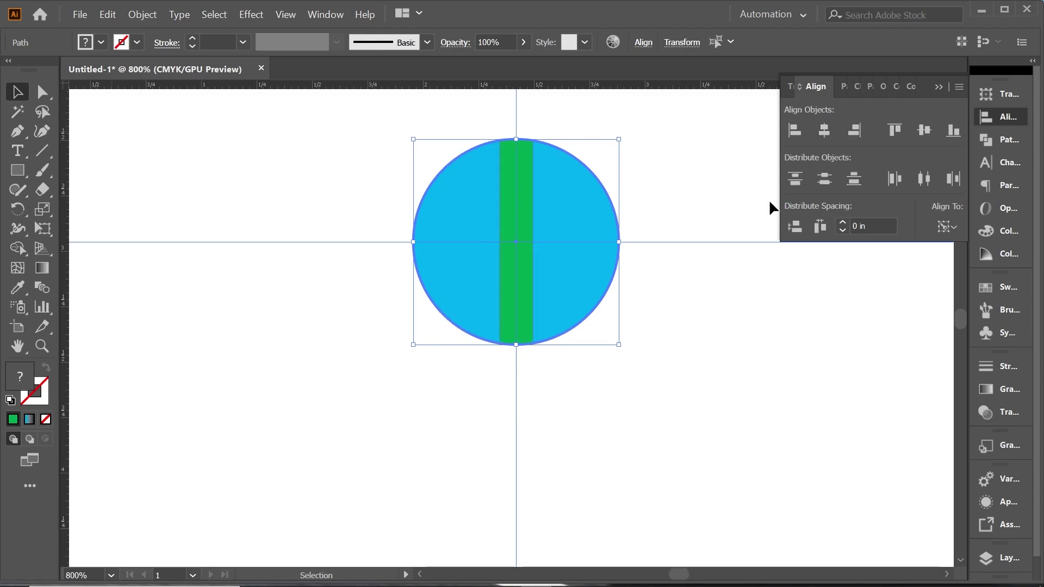
{"action": "left_click", "coordinate": [716, 198]}
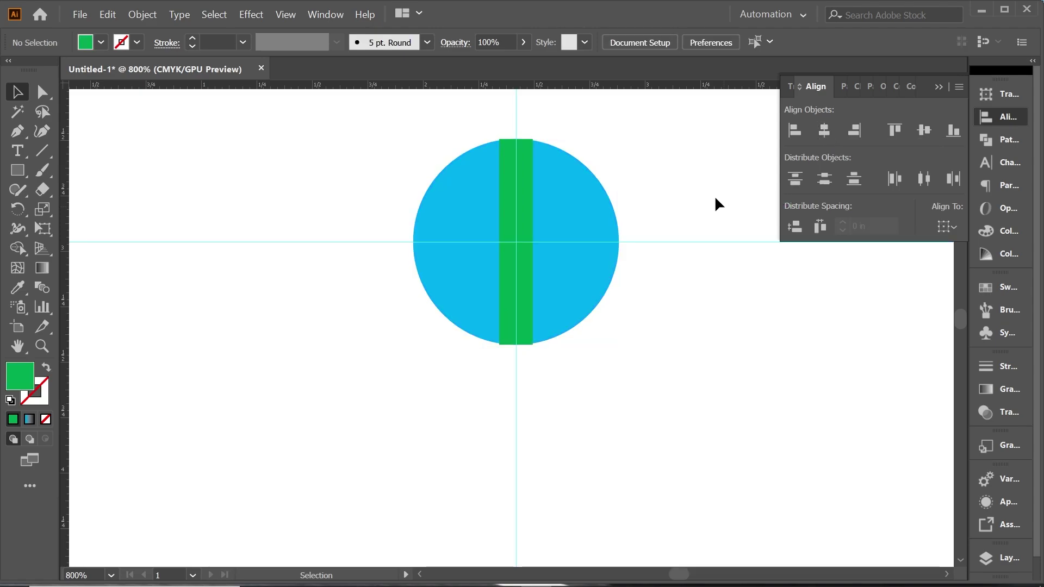
Round all corners of the green rectangle to 0.07 in, giving it fully rounded ends.
{"action": "left_click", "coordinate": [524, 184]}
{"action": "left_click_drag", "start_coordinate": [523, 146], "coordinate": [517, 186]}
{"action": "key", "text": "ctrl+z"}
{"action": "key", "text": "a"}
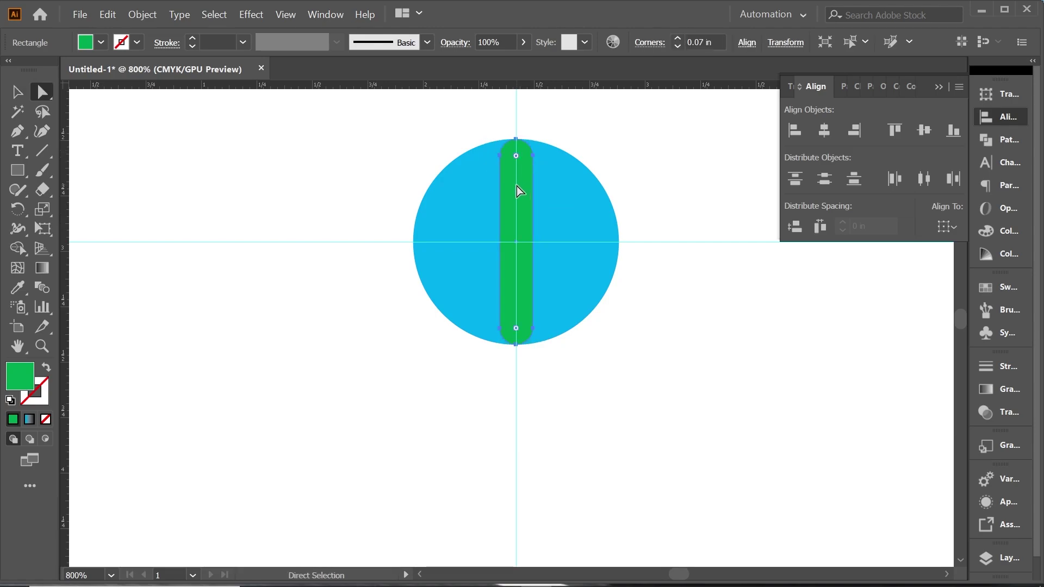
{"action": "key", "text": "v"}
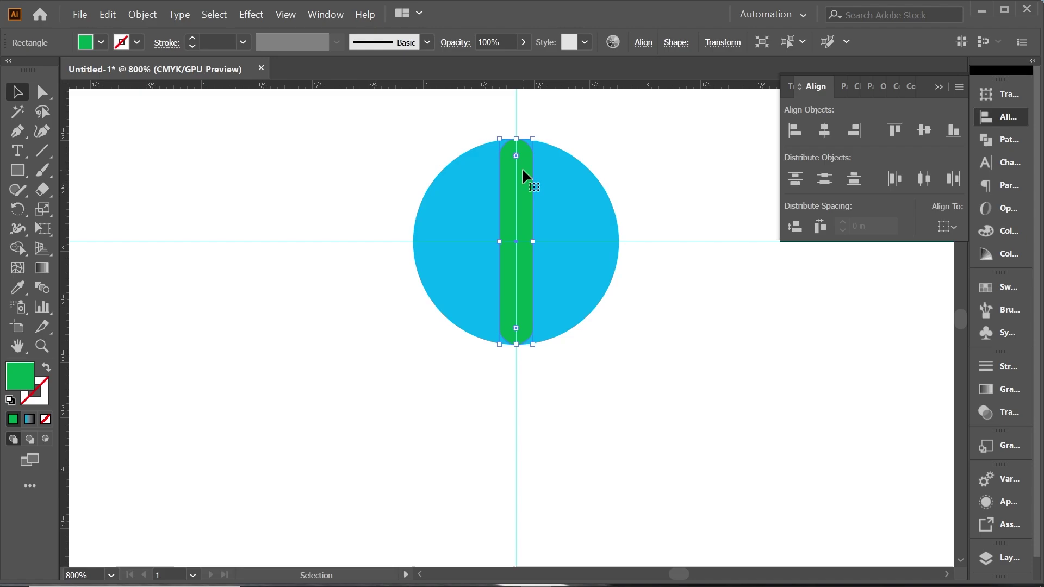
Rotate a copy of the green bar 90° about the circle's centre to form a cross.
{"action": "key", "text": "r"}
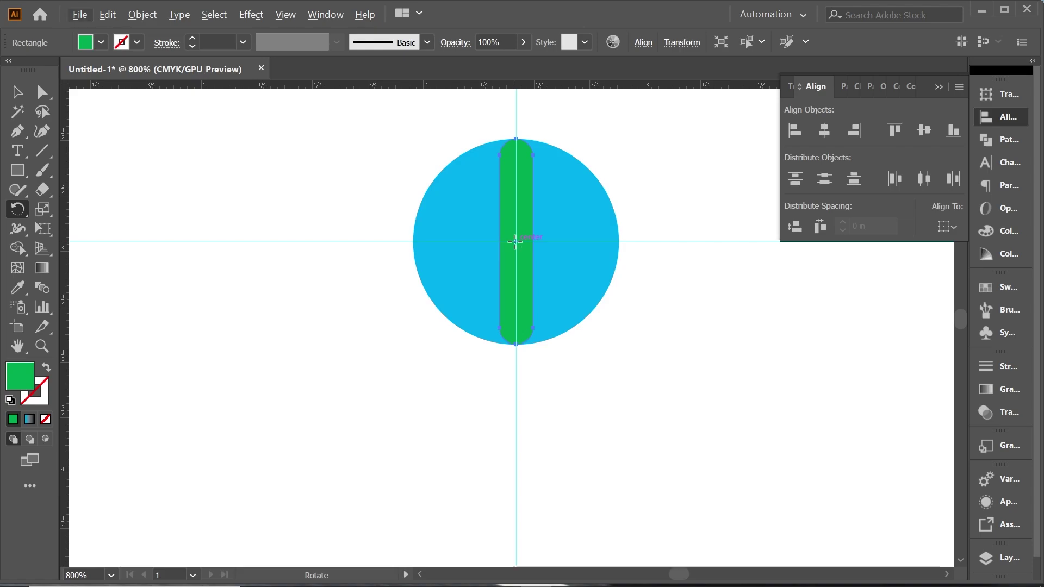
{"action": "left_click_drag", "start_coordinate": [519, 171], "coordinate": [471, 239]}
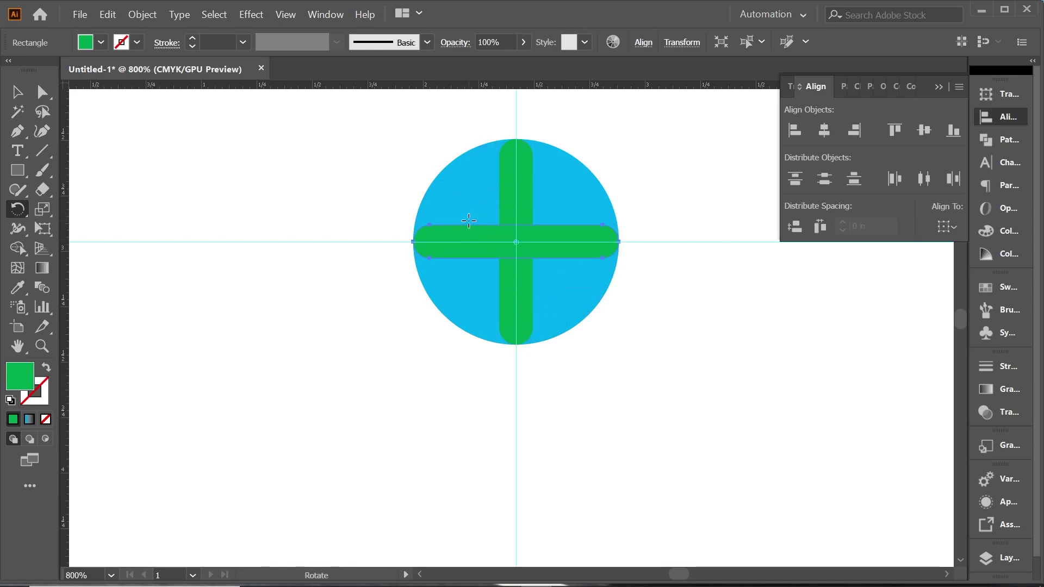
{"action": "key", "text": "v"}
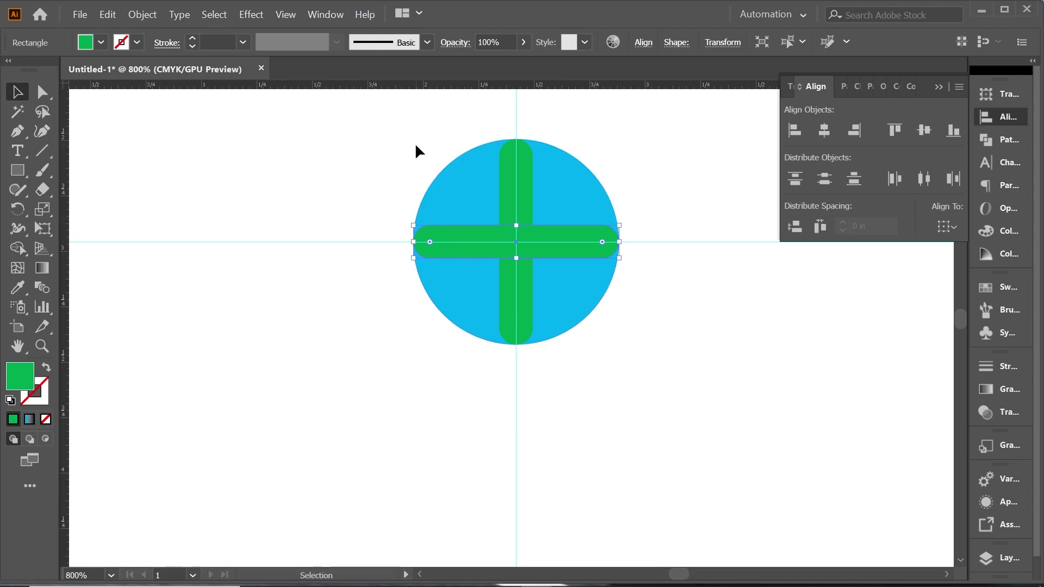
Merge the circle's upper-left quarter with the cross's left arm using the Shape Builder tool.
{"action": "left_click_drag", "start_coordinate": [448, 169], "coordinate": [624, 309]}
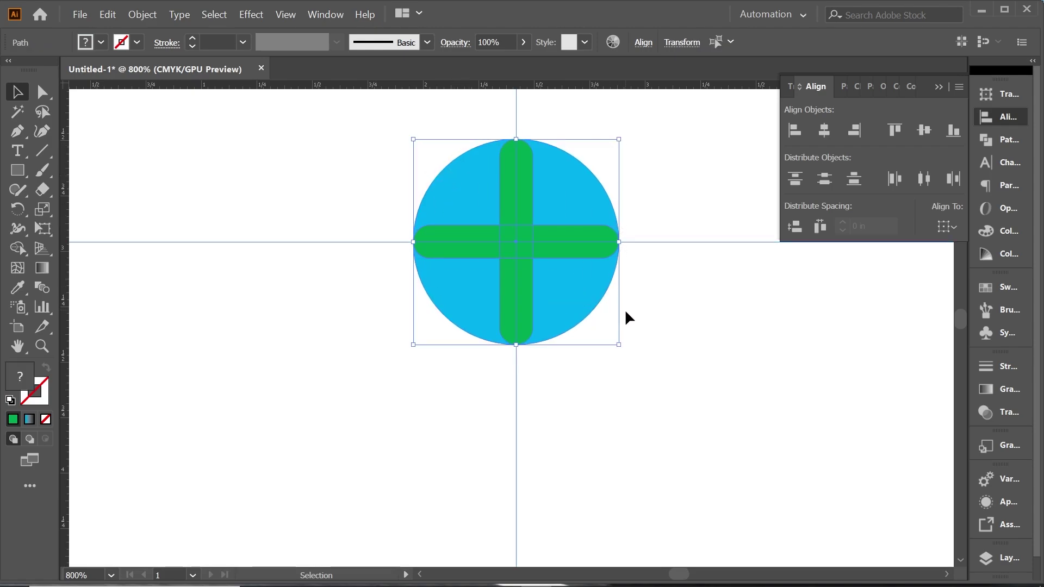
{"action": "key", "text": "shift+m"}
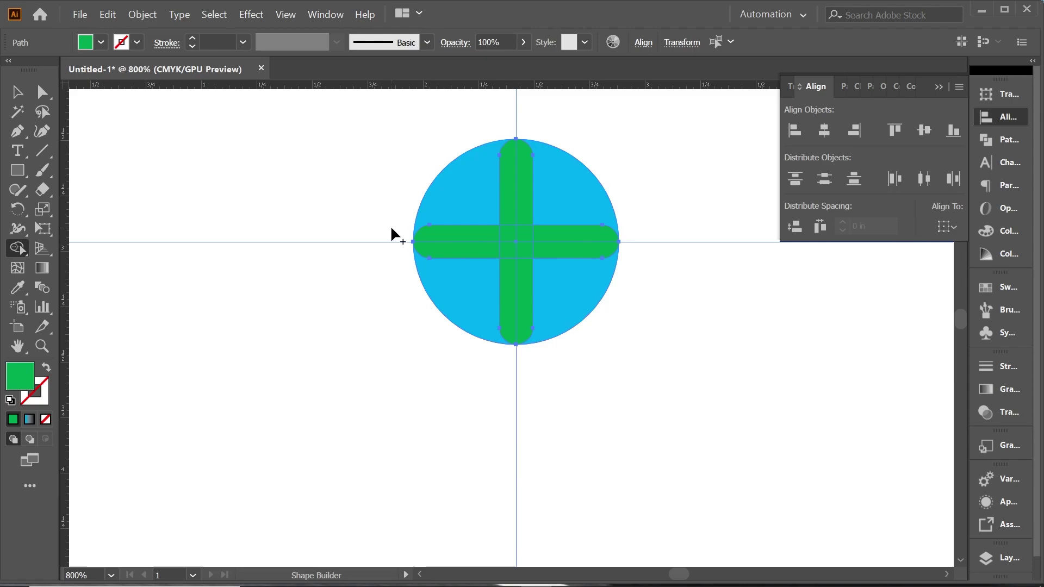
{"action": "mouse_move", "coordinate": [480, 197]}
{"action": "left_mouse_down"}
{"action": "mouse_move", "coordinate": [464, 238]}
{"action": "mouse_move", "coordinate": [462, 228]}
{"action": "left_mouse_up"}
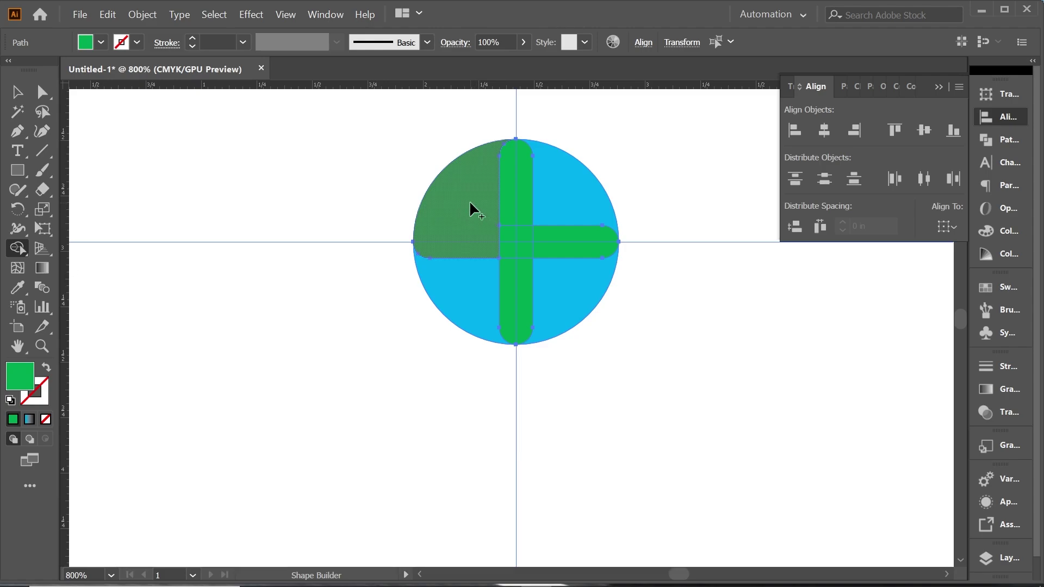
Fill the merged upper-left piece with the blue-to-black linear gradient at -90° and deselect it.
{"action": "key", "text": "a"}
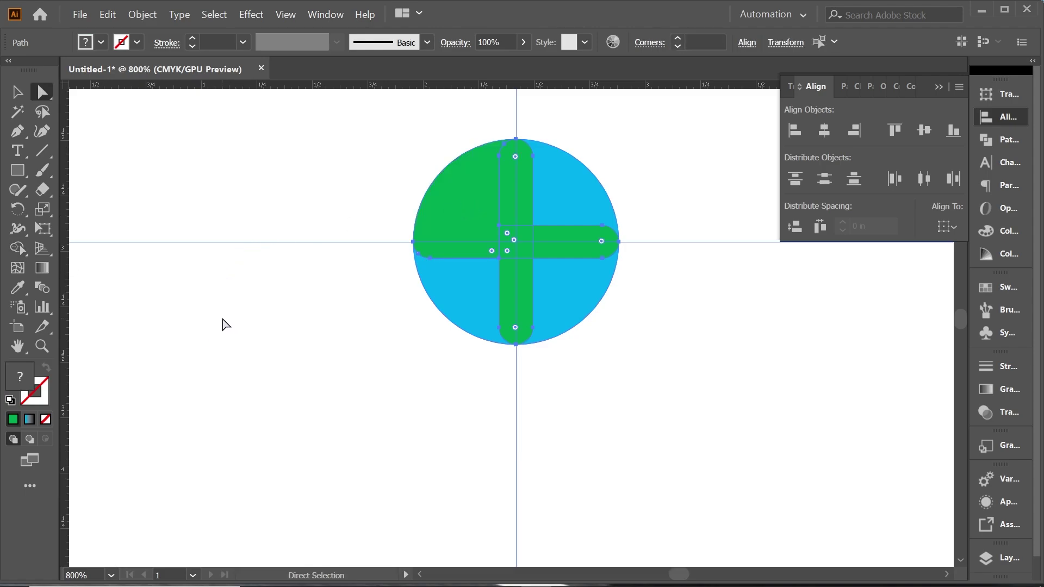
{"action": "left_click", "coordinate": [369, 163]}
{"action": "left_click", "coordinate": [452, 209]}
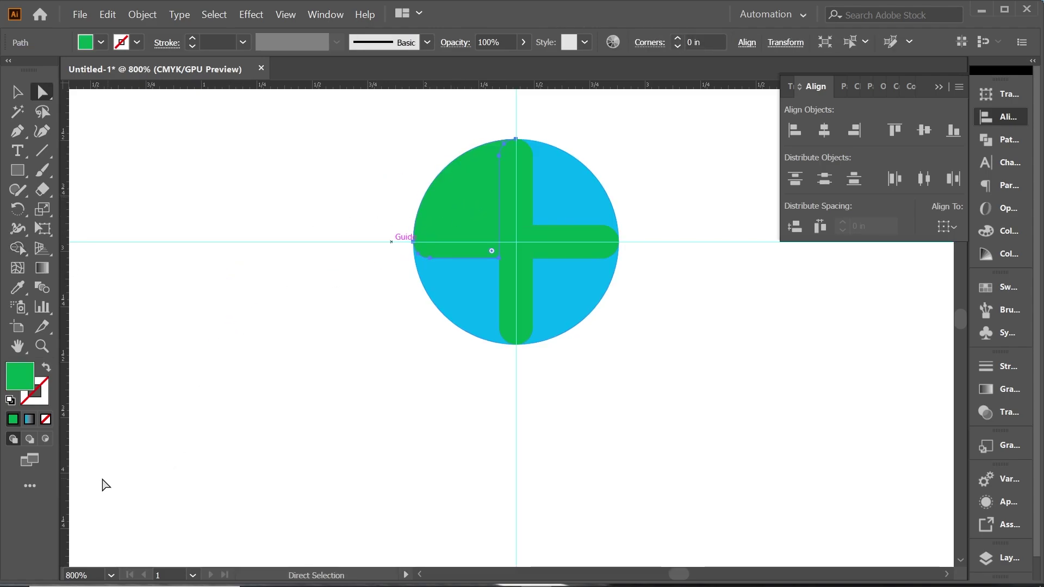
{"action": "left_click", "coordinate": [29, 420]}
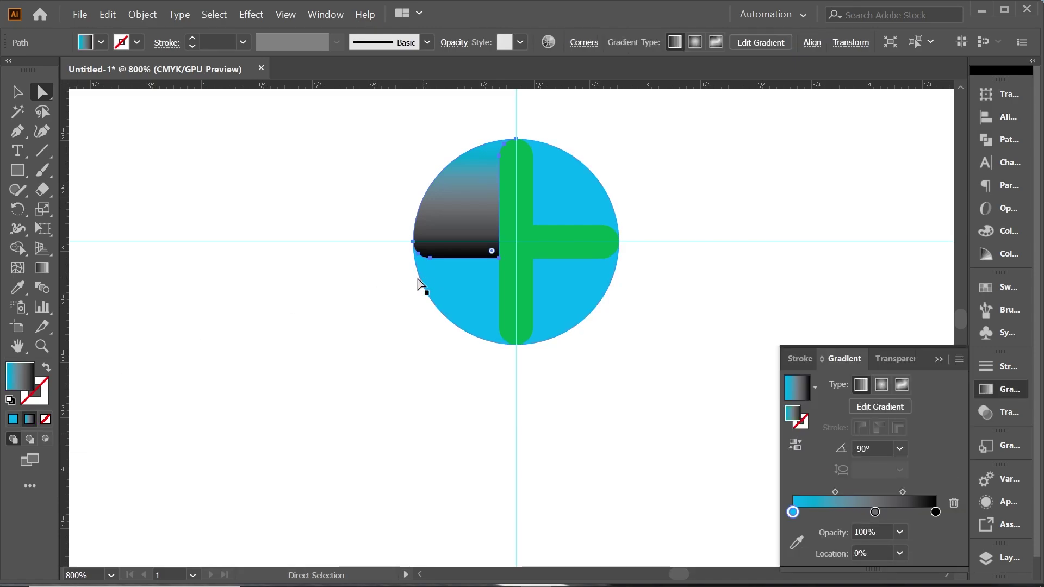
{"action": "left_click", "coordinate": [354, 204]}
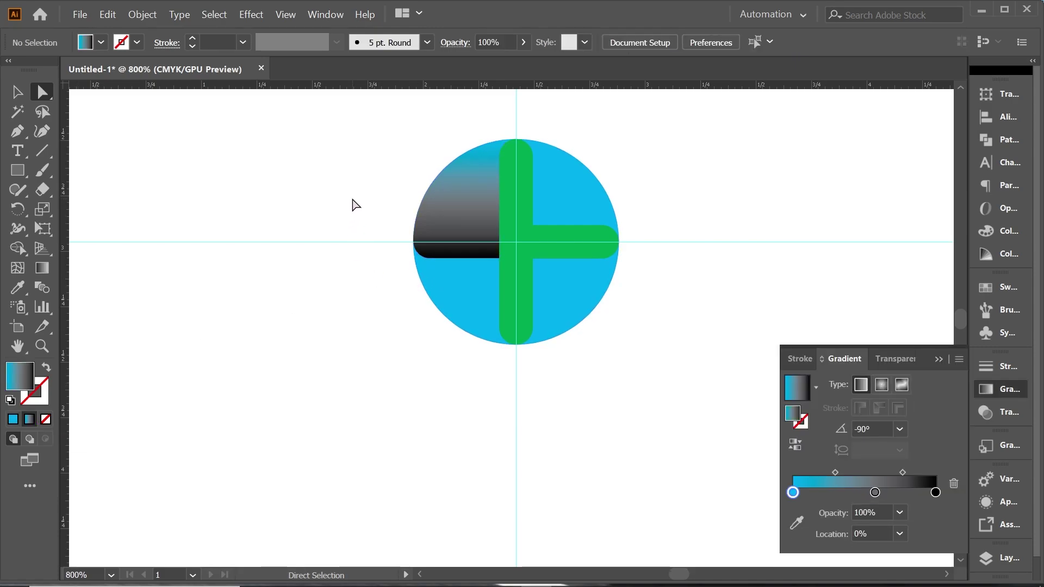
Rotate a copy of the gradient-filled upper-left piece 90° about the guide intersection at the circle's centre.
{"action": "left_click", "coordinate": [460, 196]}
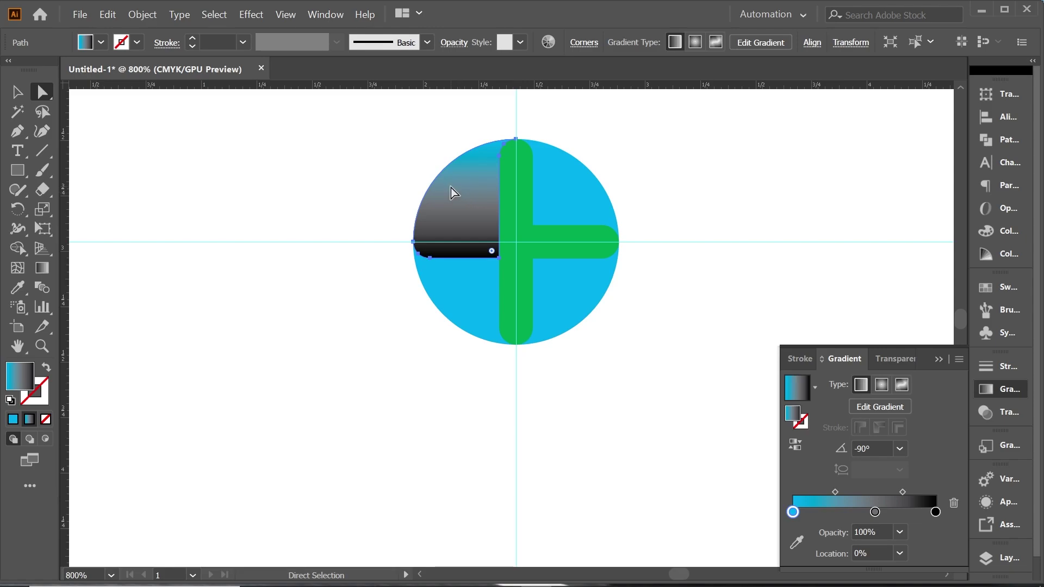
{"action": "key", "text": "r"}
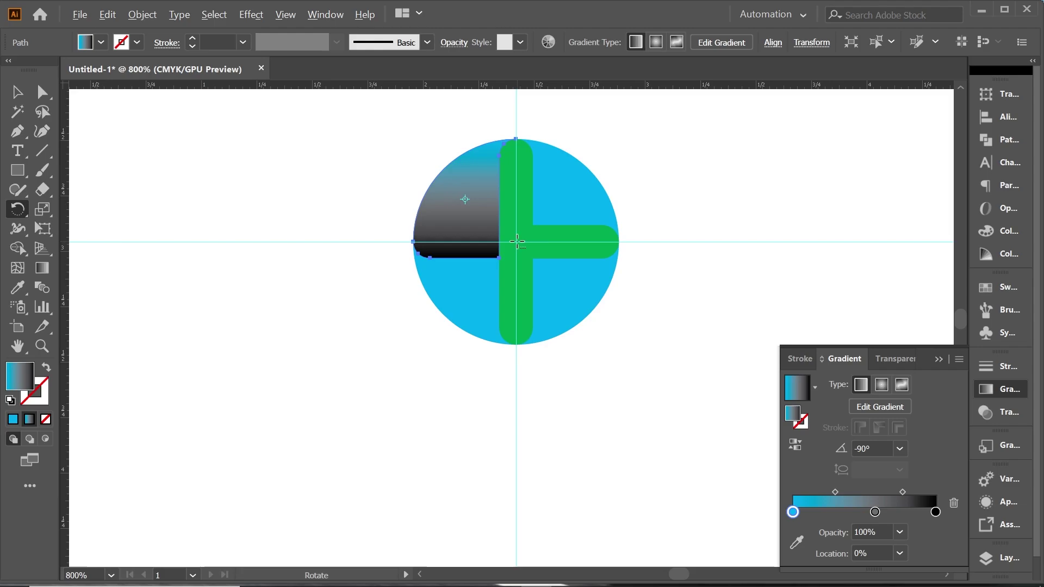
{"action": "scroll", "coordinate": [517, 241], "scroll_direction": "up", "scroll_amount": 1}
{"action": "scroll", "coordinate": [511, 242], "scroll_direction": "up", "scroll_amount": 3}
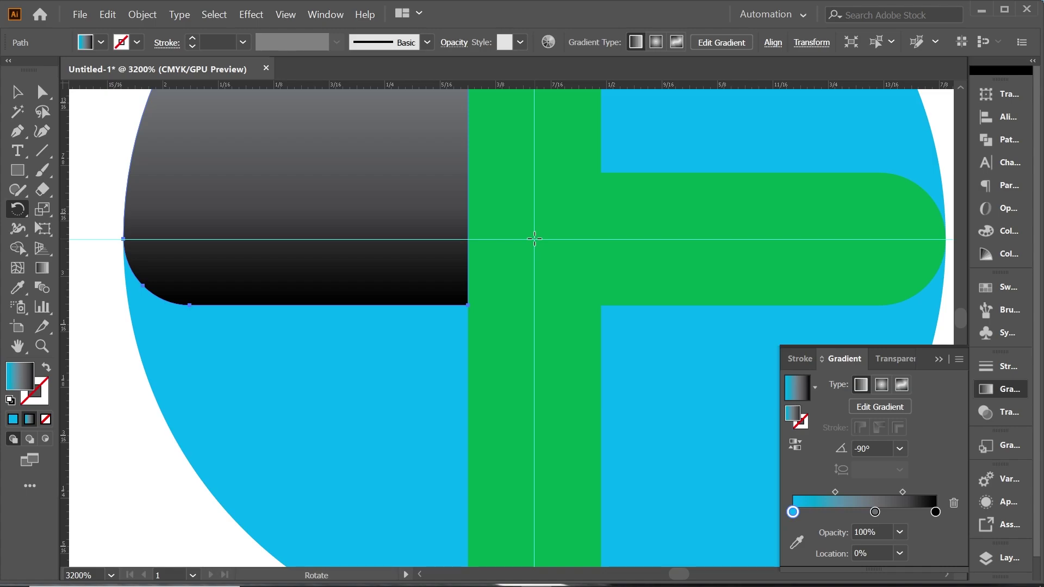
{"action": "scroll", "coordinate": [533, 240], "scroll_direction": "up", "scroll_amount": 5}
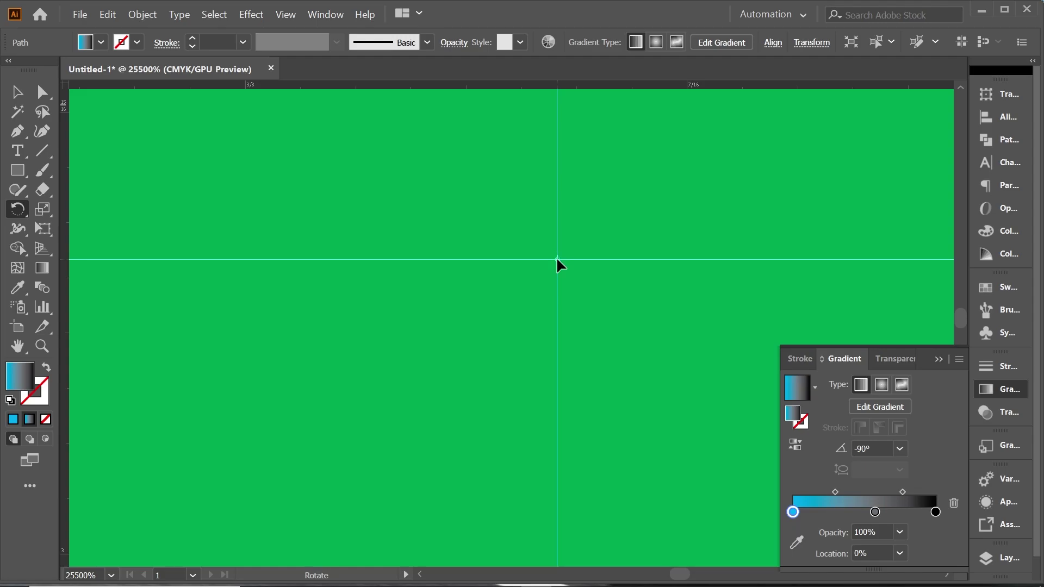
{"action": "scroll", "coordinate": [559, 264], "scroll_direction": "down", "scroll_amount": 6}
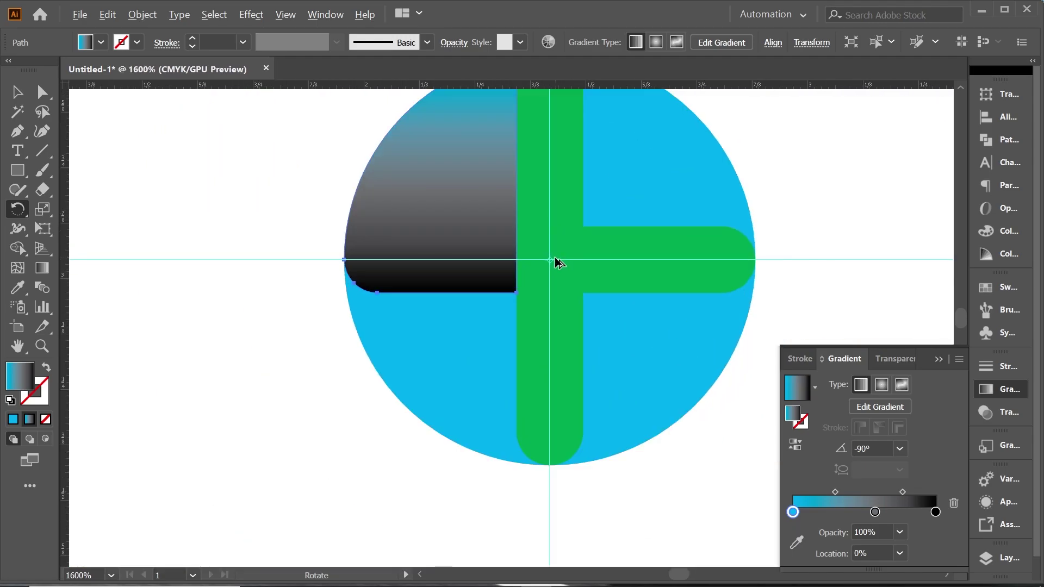
{"action": "key", "text": "alt"}
{"action": "key", "text": "ctrl+z"}
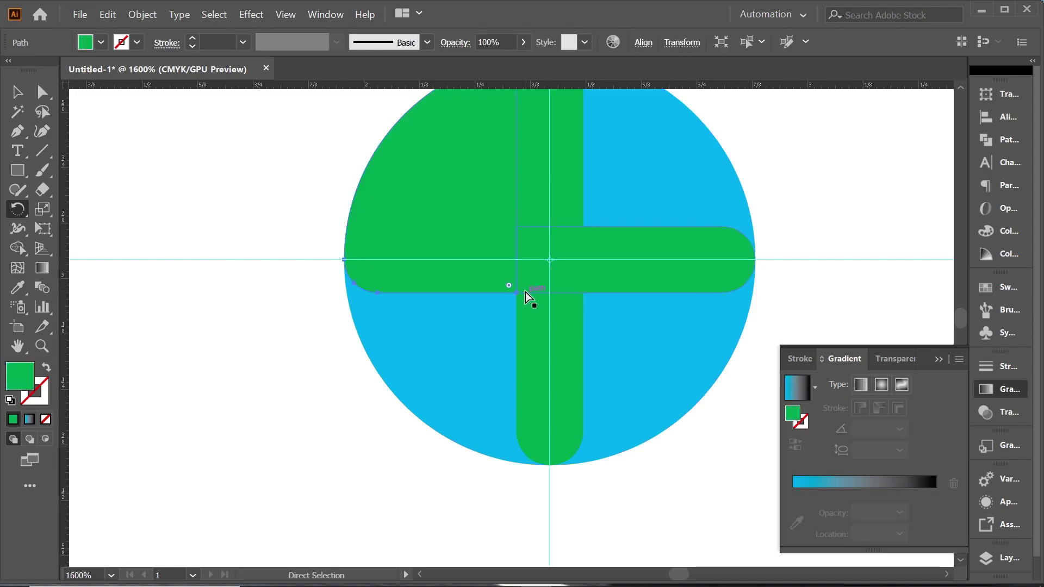
{"action": "key", "text": "ctrl+shift+z"}
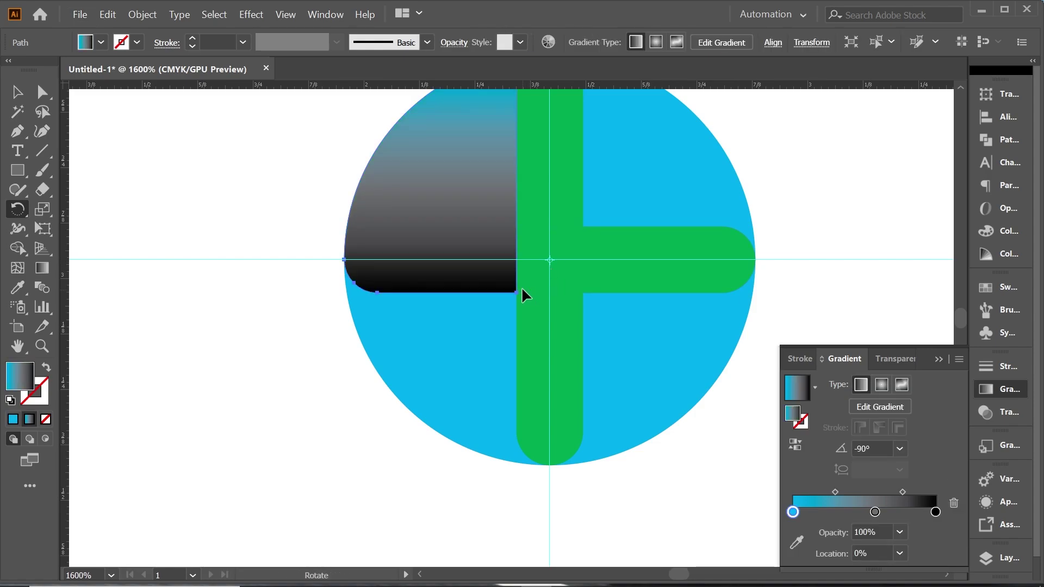
{"action": "left_click", "coordinate": [550, 259], "text": "alt"}
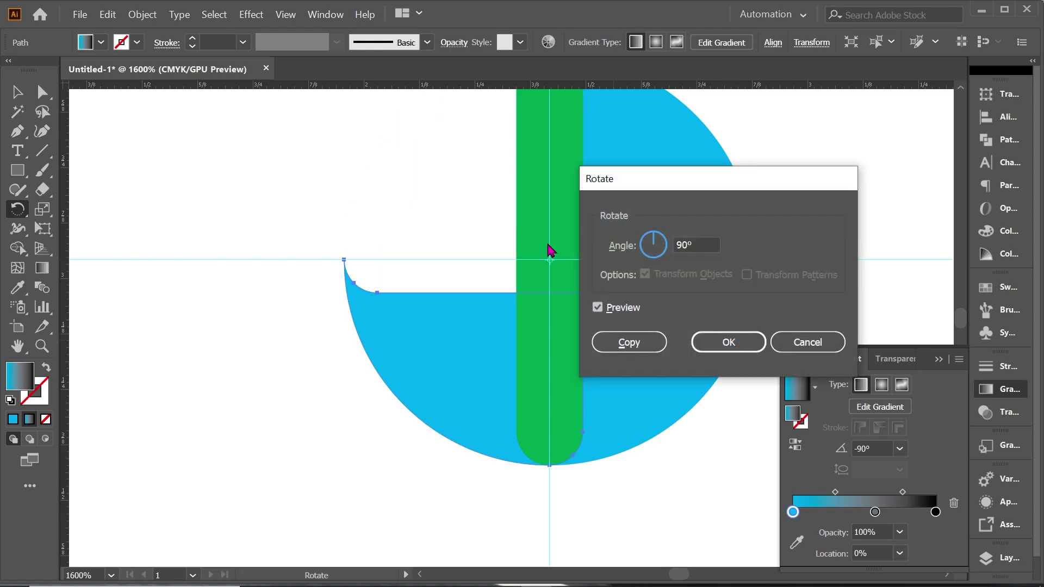
{"action": "left_click", "coordinate": [630, 342]}
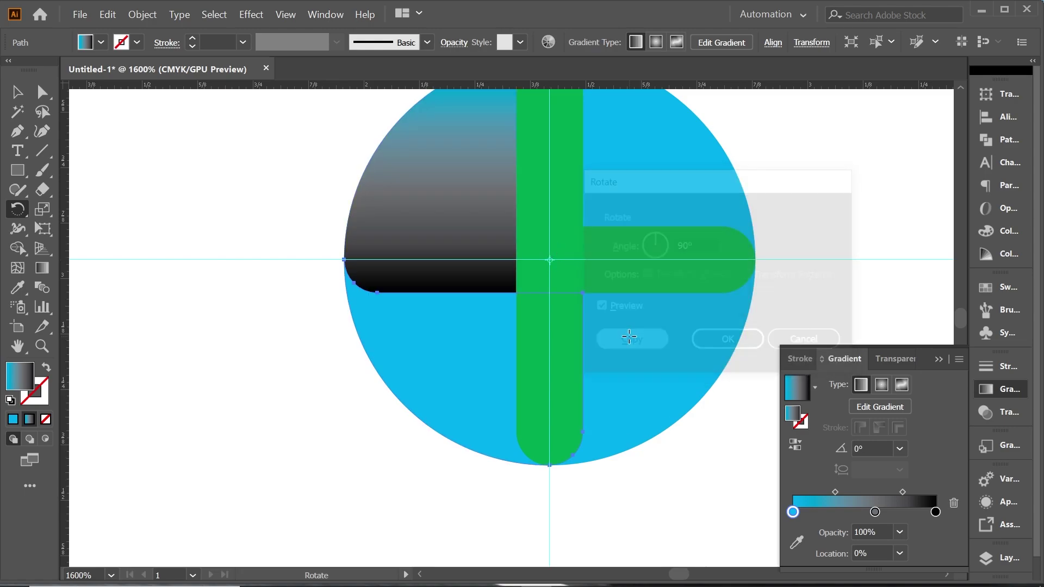
Repeat the 90° rotated copy two more times to place all four gradient pieces around the centre, and deselect.
{"action": "left_click", "coordinate": [561, 315], "text": "ctrl"}
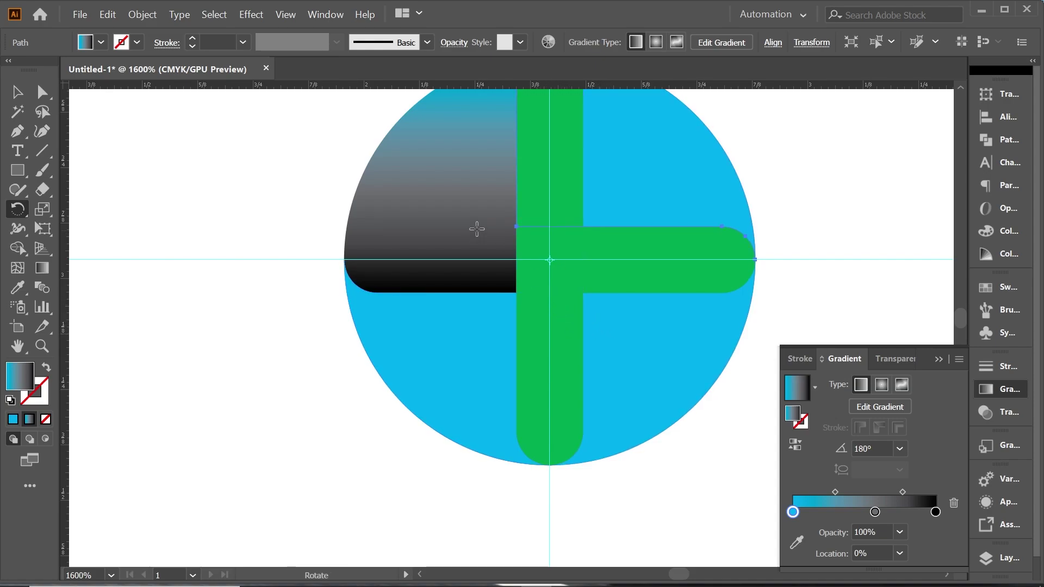
{"action": "key", "text": "v"}
{"action": "left_click", "coordinate": [271, 239]}
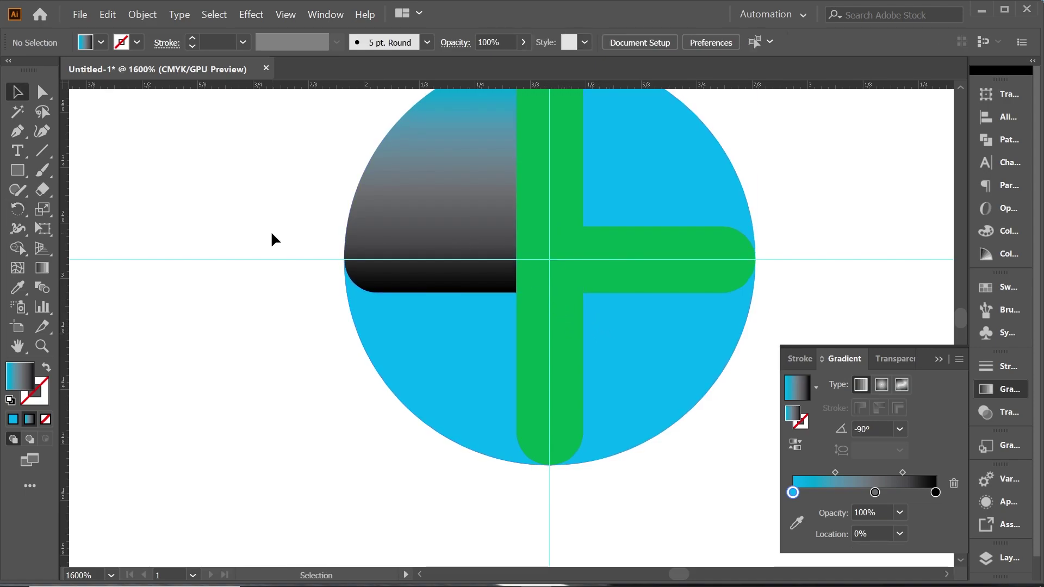
Delete the remaining blue part of the circle and both green bars of the cross.
{"action": "left_click", "coordinate": [613, 335]}
{"action": "key", "text": "Delete"}
{"action": "left_click", "coordinate": [603, 271]}
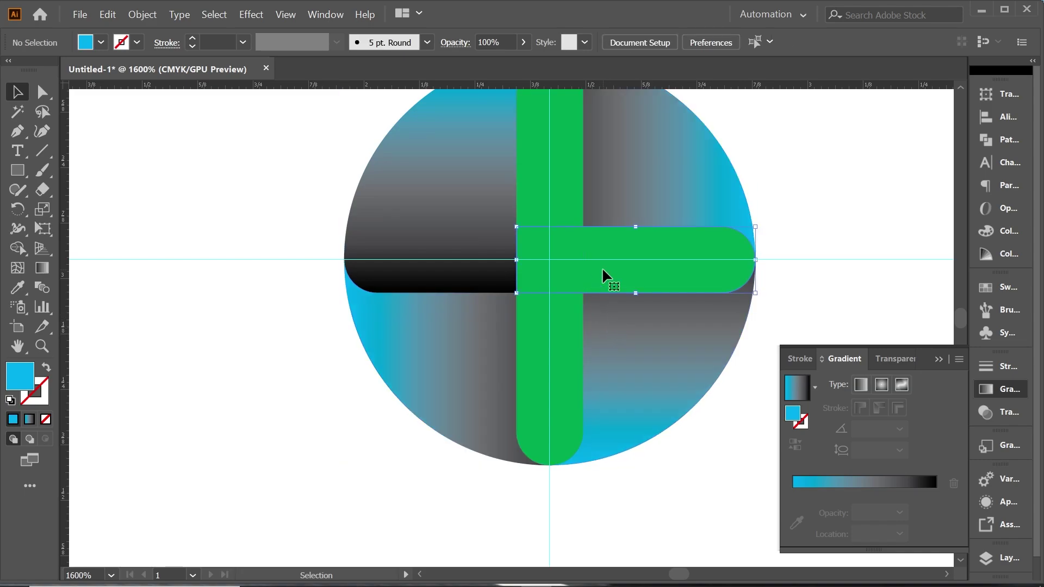
{"action": "key", "text": "Delete"}
{"action": "left_click", "coordinate": [575, 227]}
{"action": "key", "text": "Delete"}
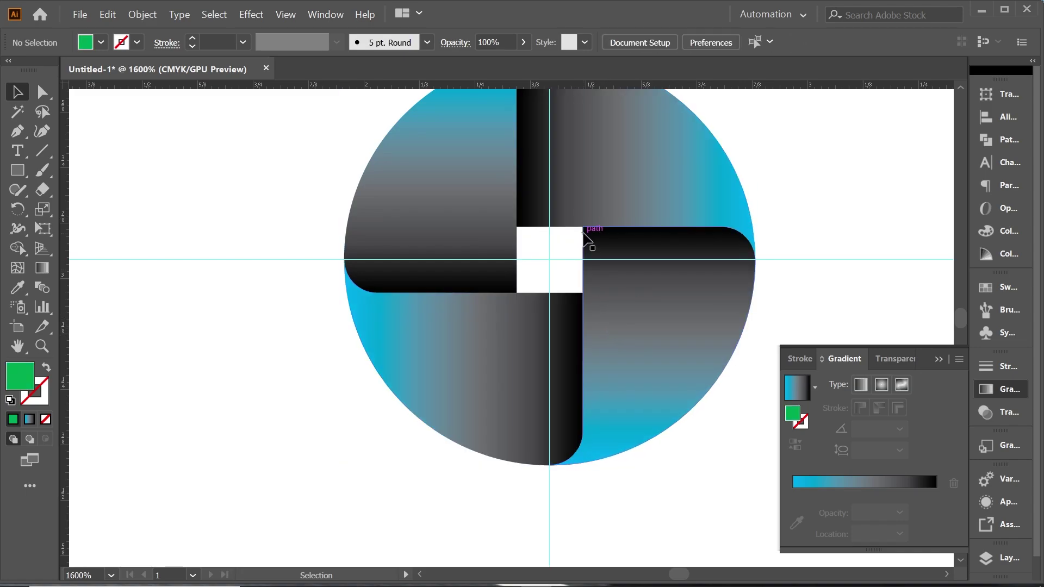
Delete the horizontal and vertical guides crossing the logo.
{"action": "scroll", "coordinate": [582, 245], "scroll_direction": "down", "scroll_amount": 1}
{"action": "left_click_drag", "start_coordinate": [750, 161], "coordinate": [703, 350]}
{"action": "key", "text": "Delete"}
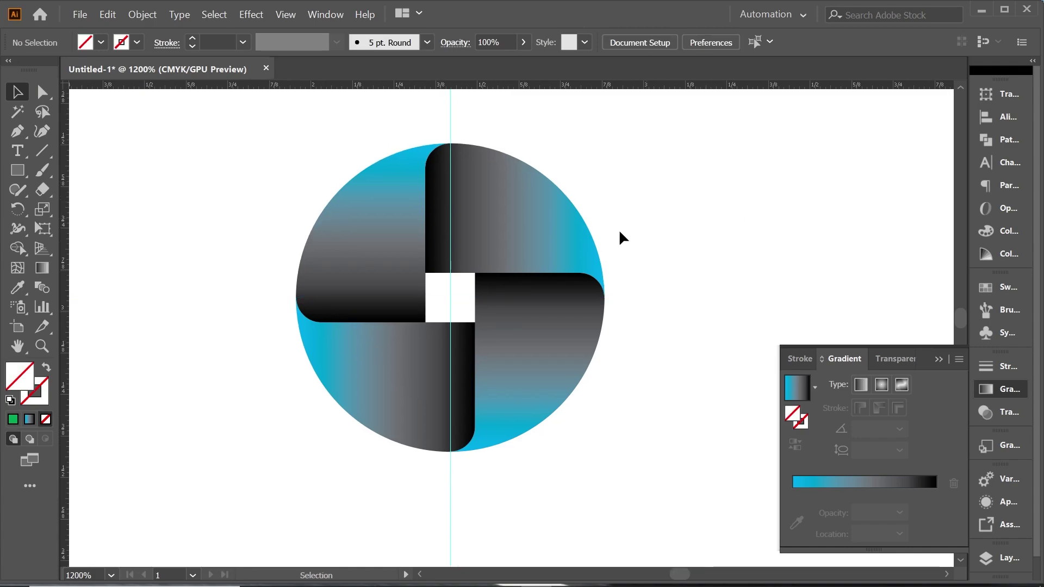
{"action": "left_click_drag", "start_coordinate": [469, 112], "coordinate": [410, 130]}
{"action": "key", "text": "Delete"}
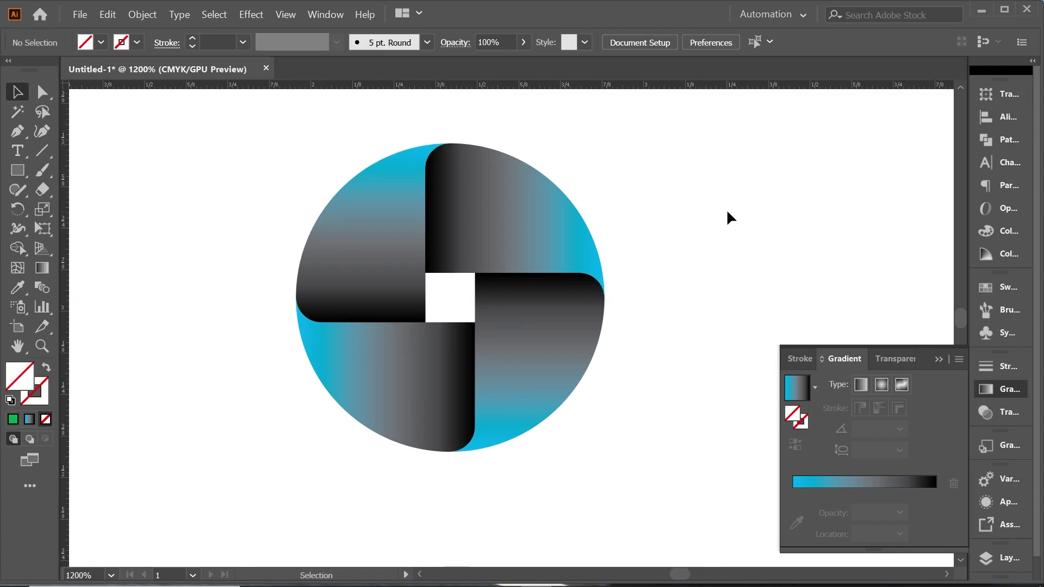
Collapse the gradient settings and centre the finished logo in an enlarged view.
{"action": "scroll", "coordinate": [728, 219], "scroll_direction": "down", "scroll_amount": 1}
{"action": "left_click", "coordinate": [938, 359]}
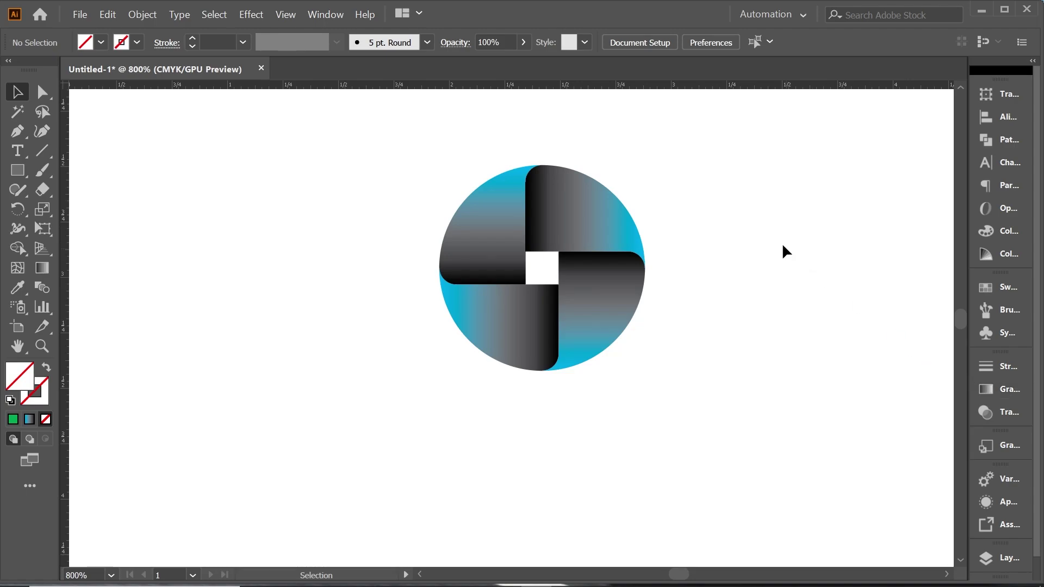
{"action": "scroll", "coordinate": [598, 172], "scroll_direction": "up", "scroll_amount": 1}
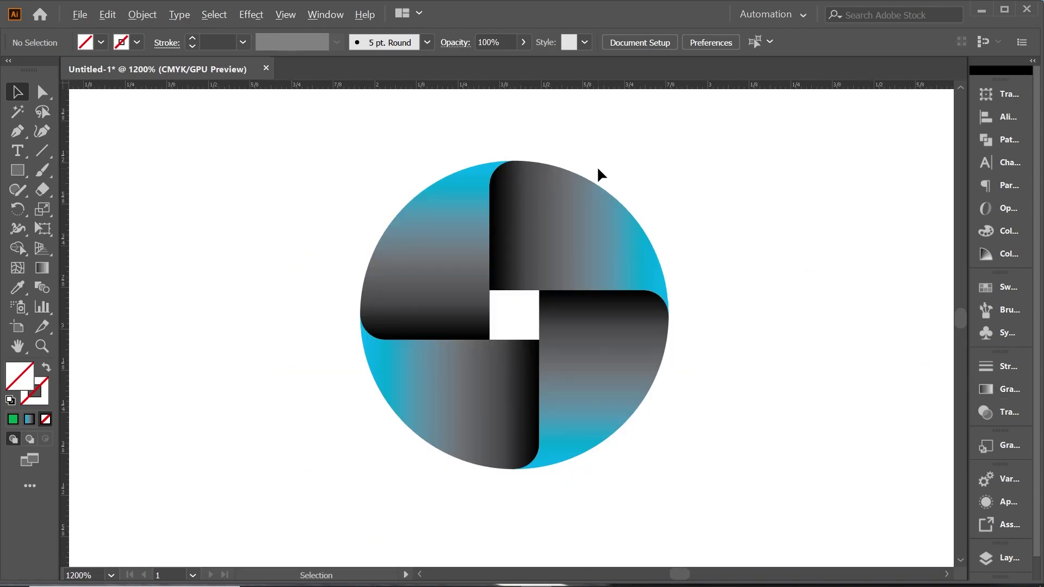
{"action": "scroll", "coordinate": [706, 216], "scroll_direction": "up", "scroll_amount": 1}
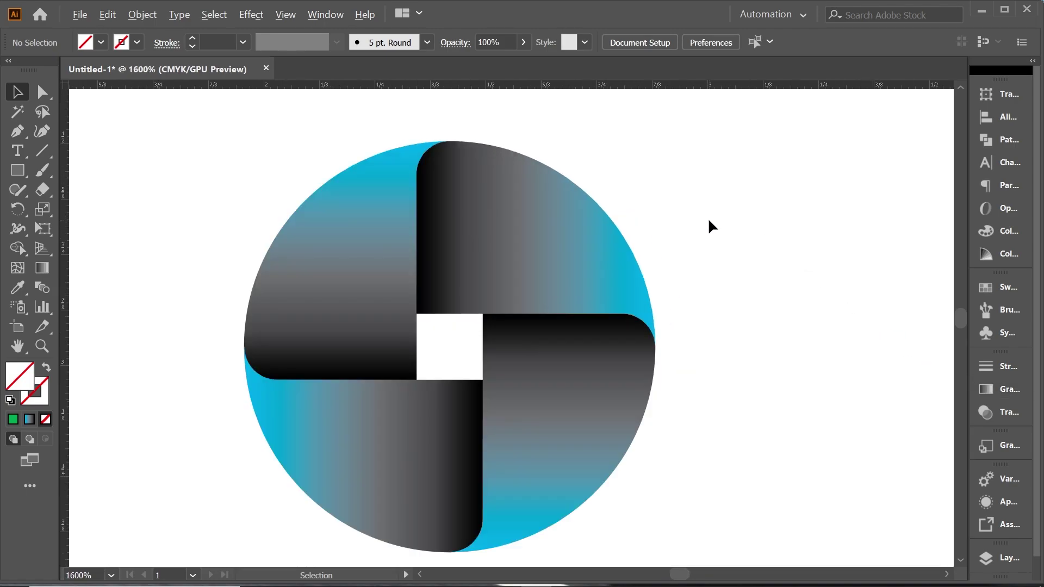
{"action": "left_click_drag", "start_coordinate": [692, 268], "coordinate": [725, 252]}
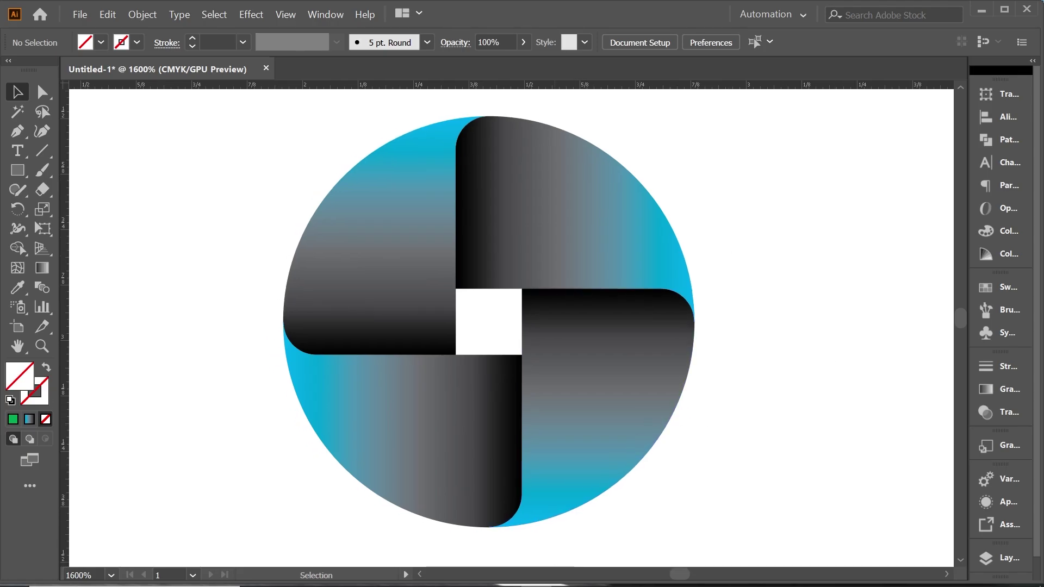
{"action": "left_click", "coordinate": [443, 575]}
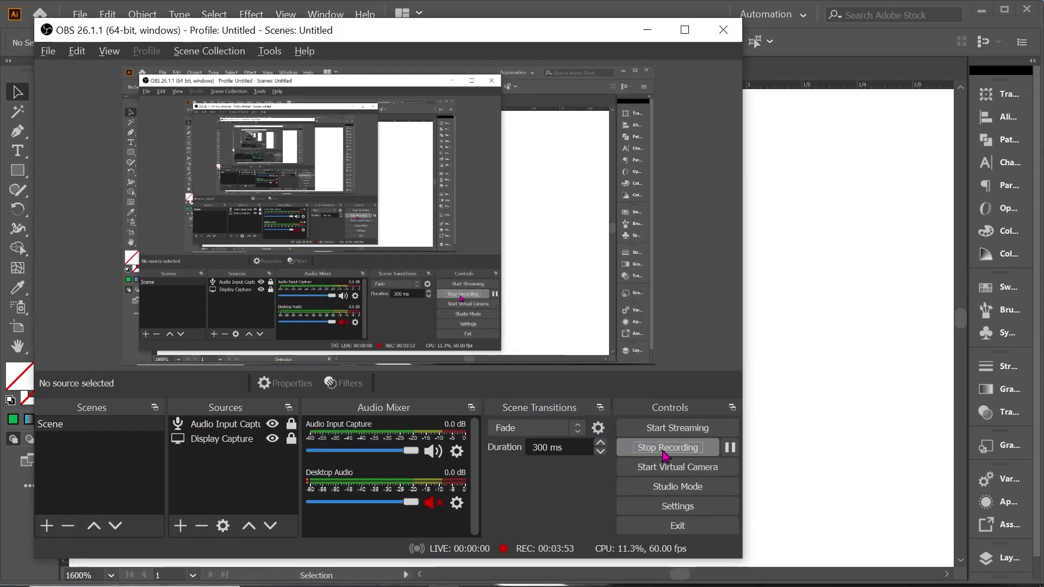